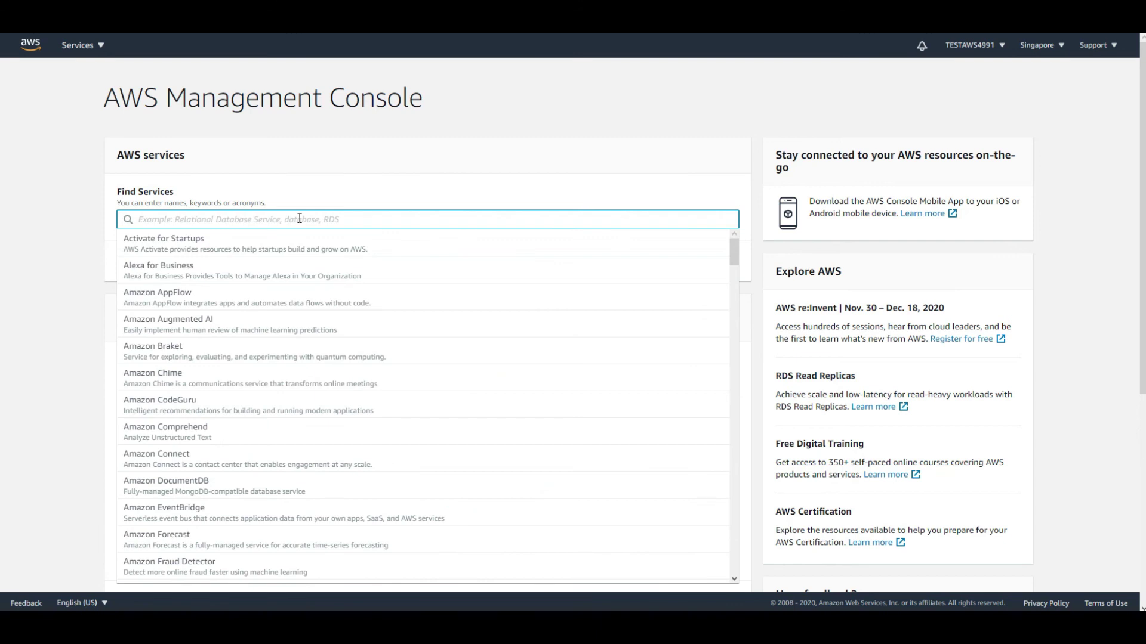
- Open the IAM service from the console home page and view its list of users
{"action": "type", "text": "IAM"}
{"action": "left_click", "coordinate": [297, 246]}
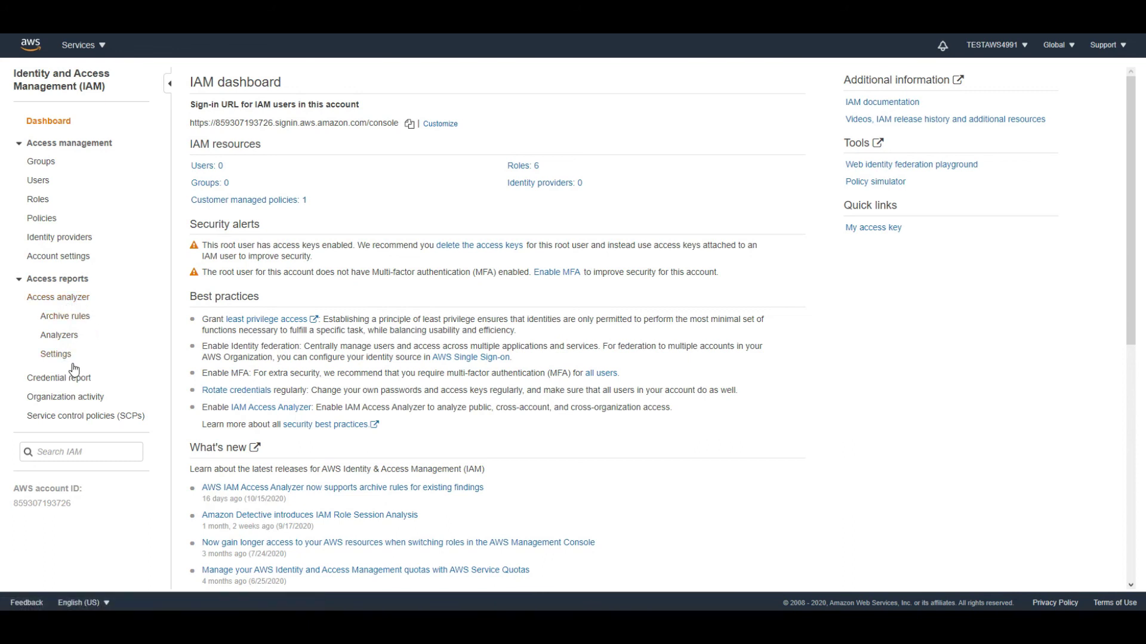
{"action": "left_click", "coordinate": [42, 222]}
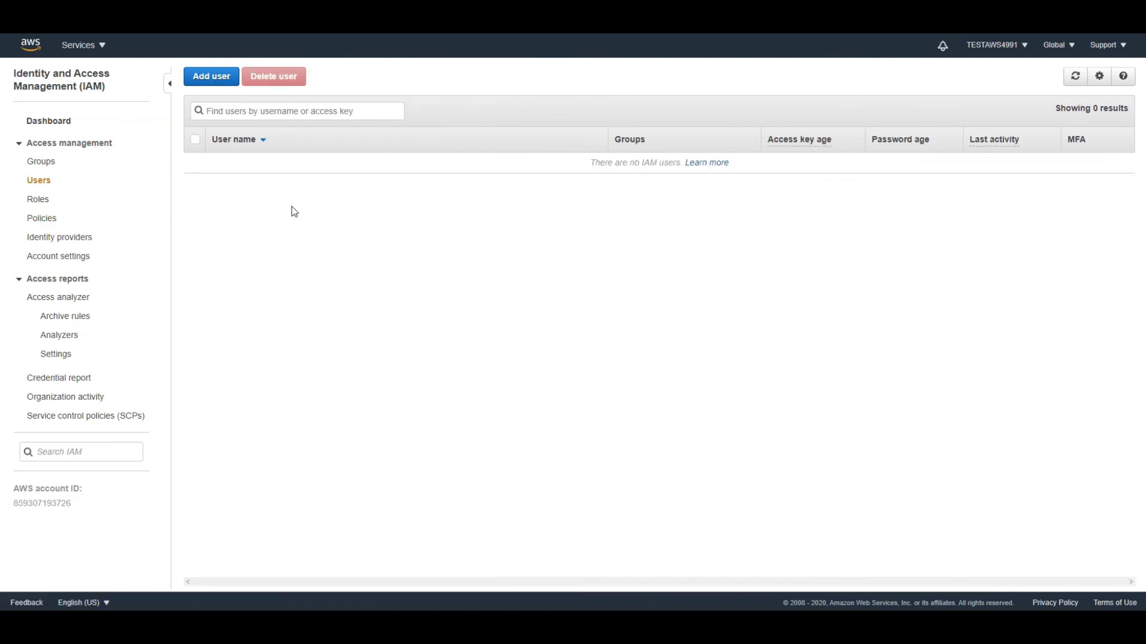
{"action": "left_click", "coordinate": [209, 77]}
- Open the EC2 service and view its AMIs page with the image ownership filter
{"action": "left_click", "coordinate": [81, 46]}
{"action": "type", "text": "ec2"}
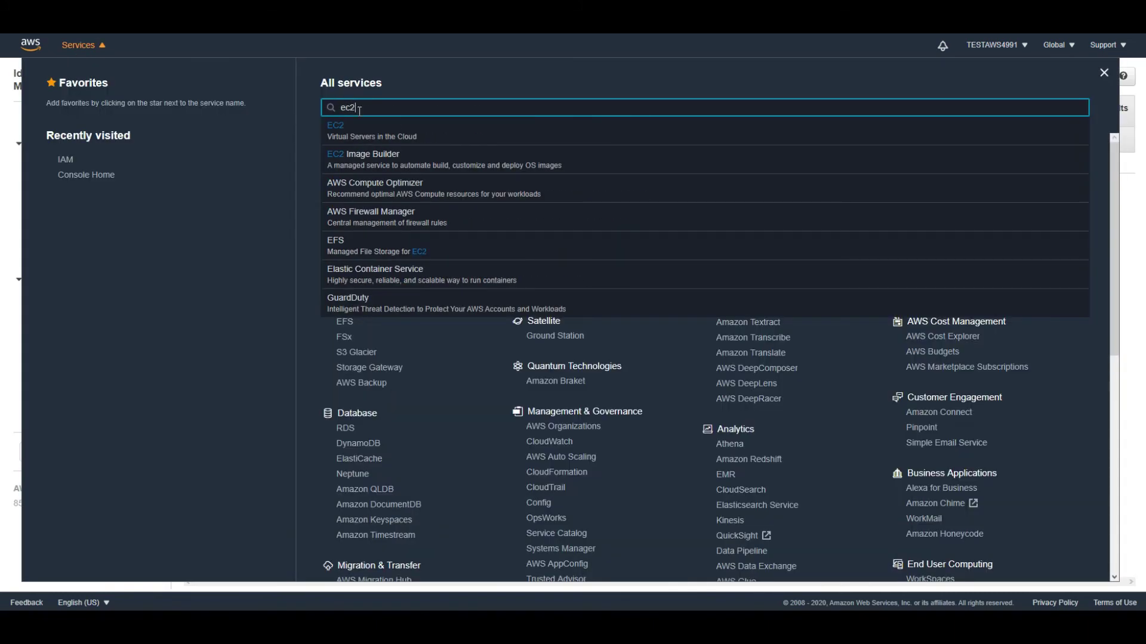
{"action": "left_click", "coordinate": [379, 134]}
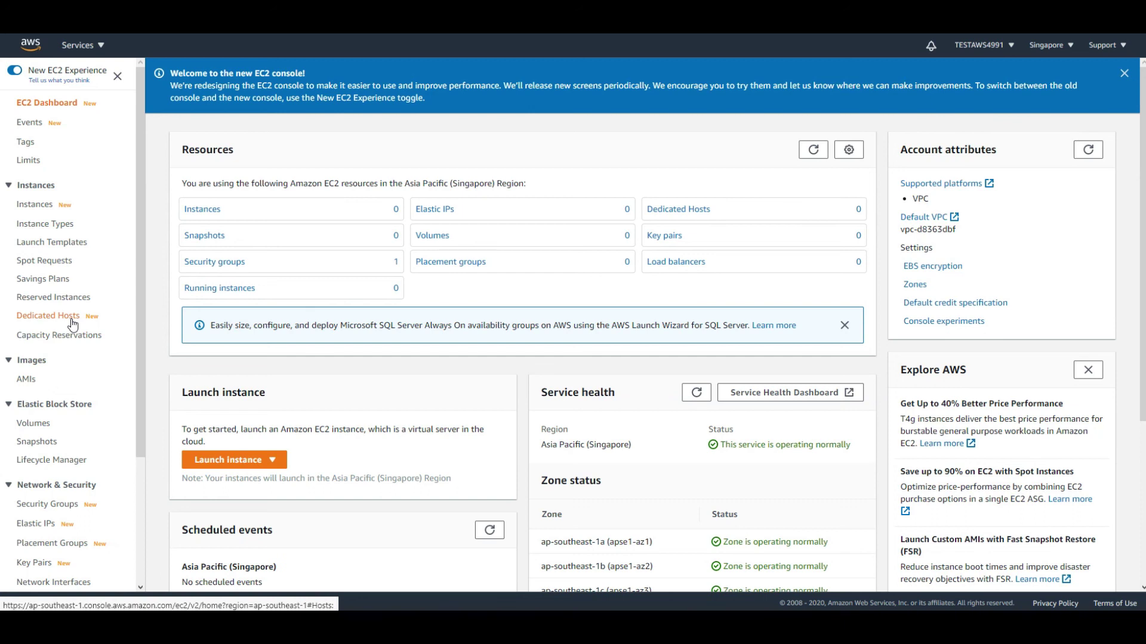
{"action": "scroll", "coordinate": [72, 324], "scroll_direction": "down", "scroll_amount": 1}
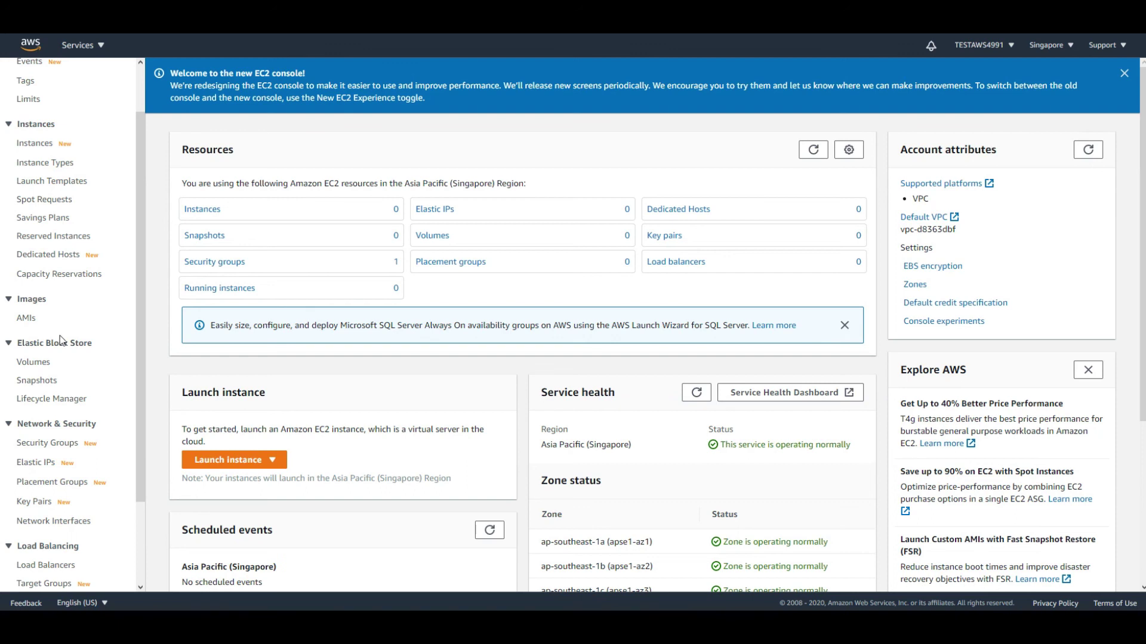
{"action": "left_click", "coordinate": [27, 318]}
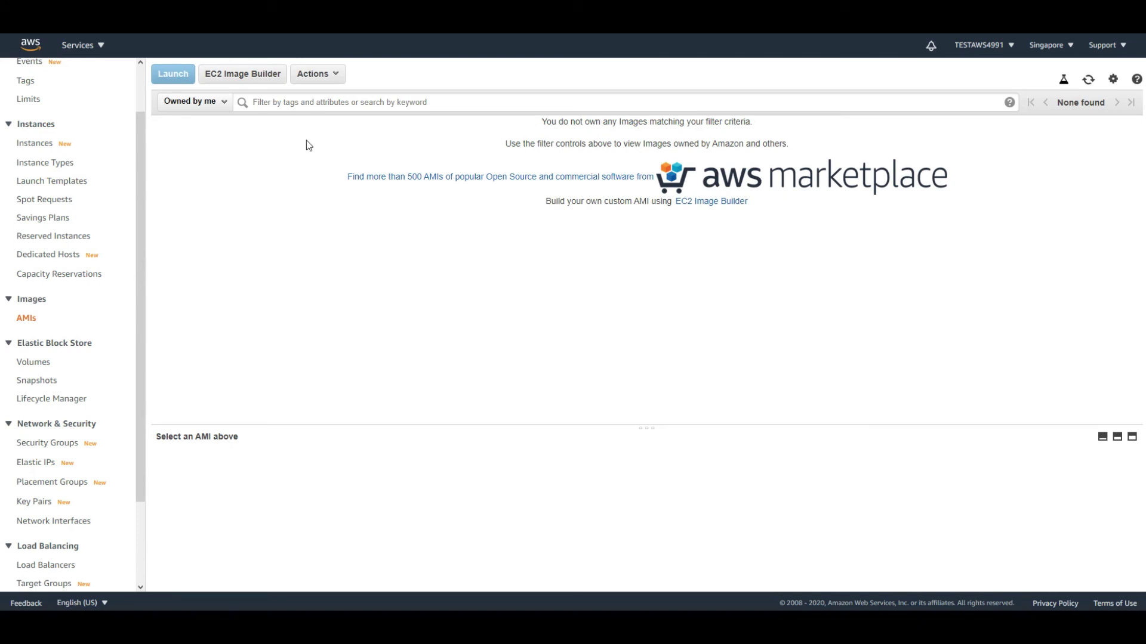
{"action": "left_click", "coordinate": [219, 102]}
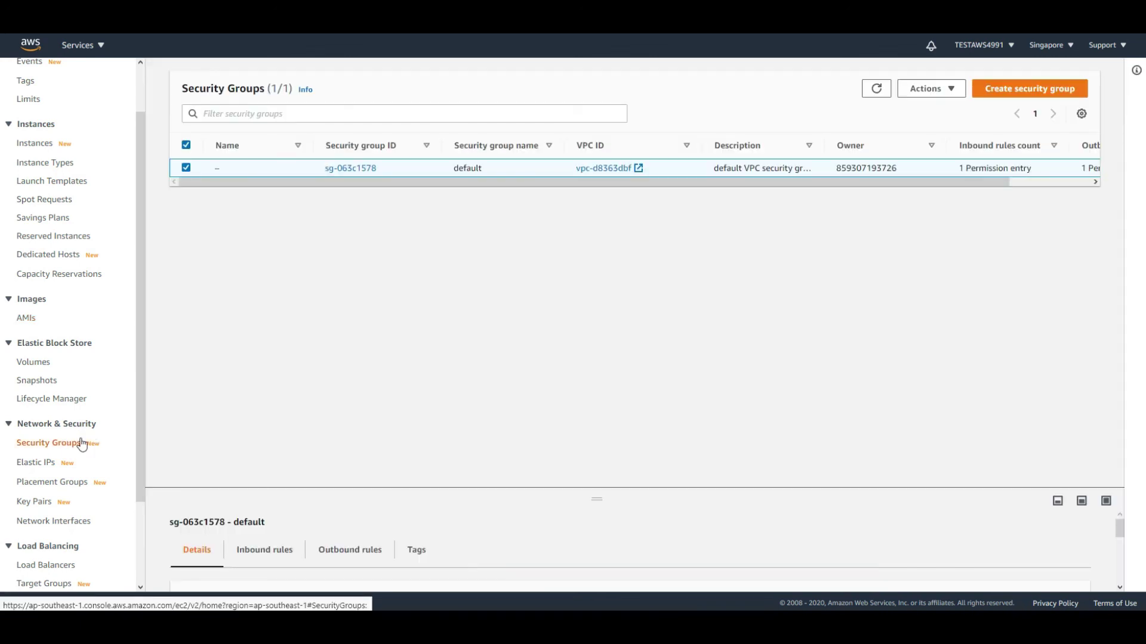
- Examine the default security group's inbound and outbound rules, and open the EC2 load balancers list
{"action": "left_click_drag", "start_coordinate": [539, 488], "coordinate": [394, 204]}
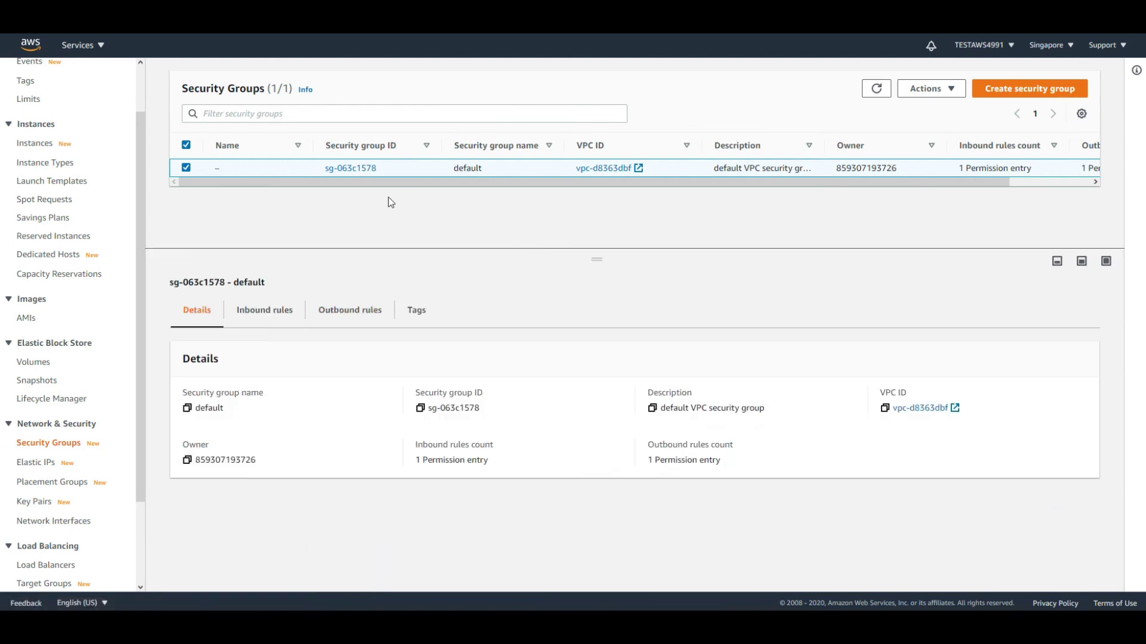
{"action": "left_click", "coordinate": [266, 315]}
{"action": "left_click", "coordinate": [337, 316]}
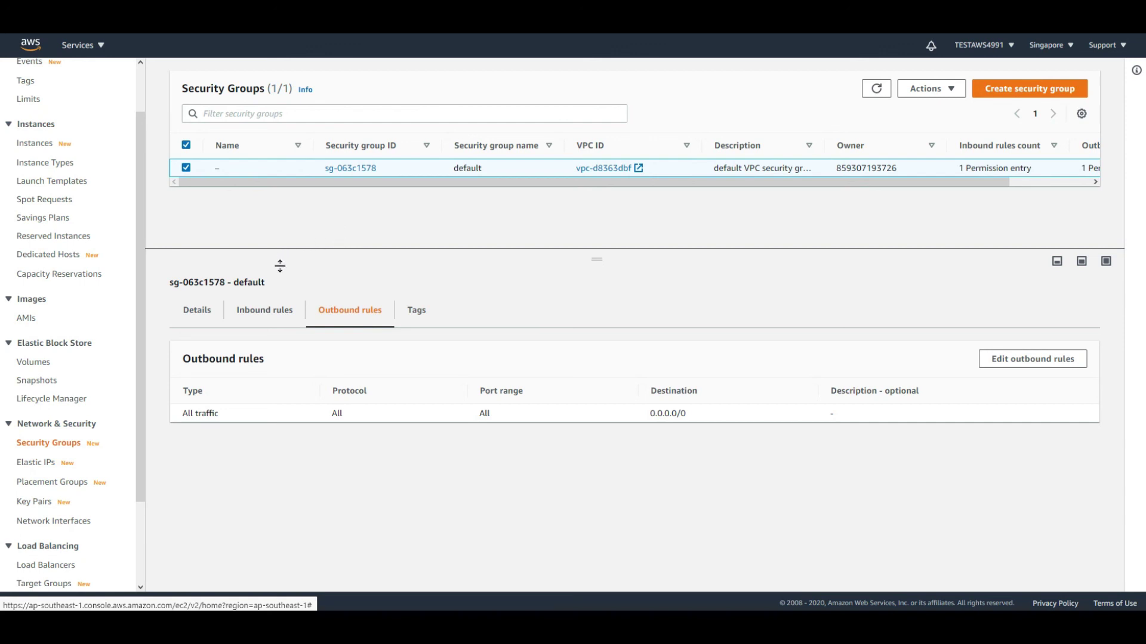
{"action": "scroll", "coordinate": [84, 381], "scroll_direction": "down", "scroll_amount": 2}
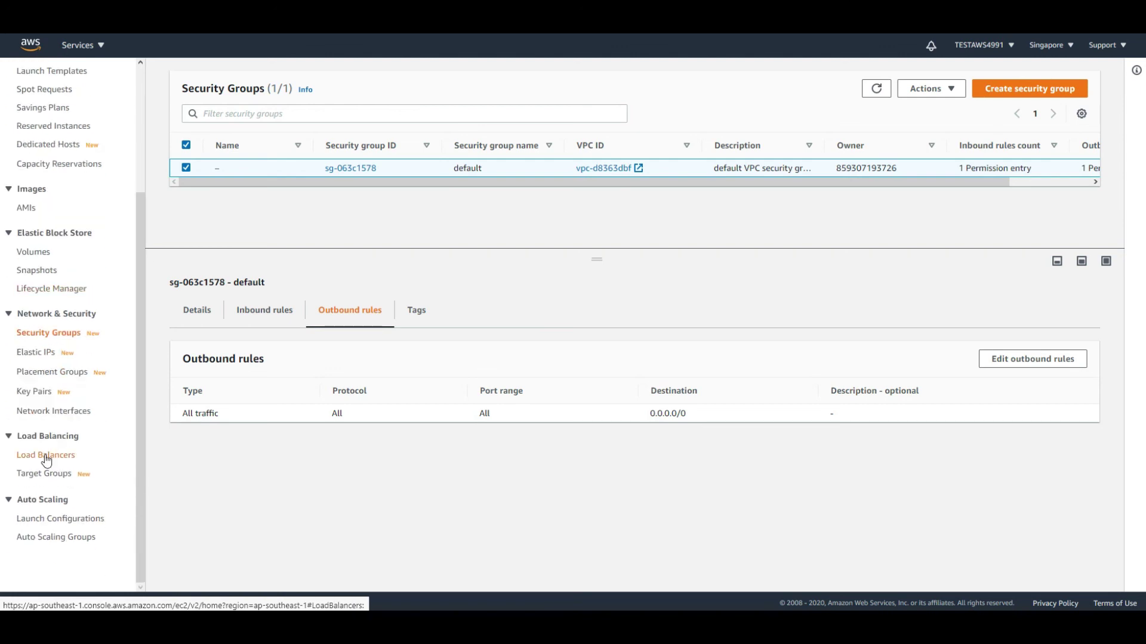
{"action": "left_click", "coordinate": [46, 460]}
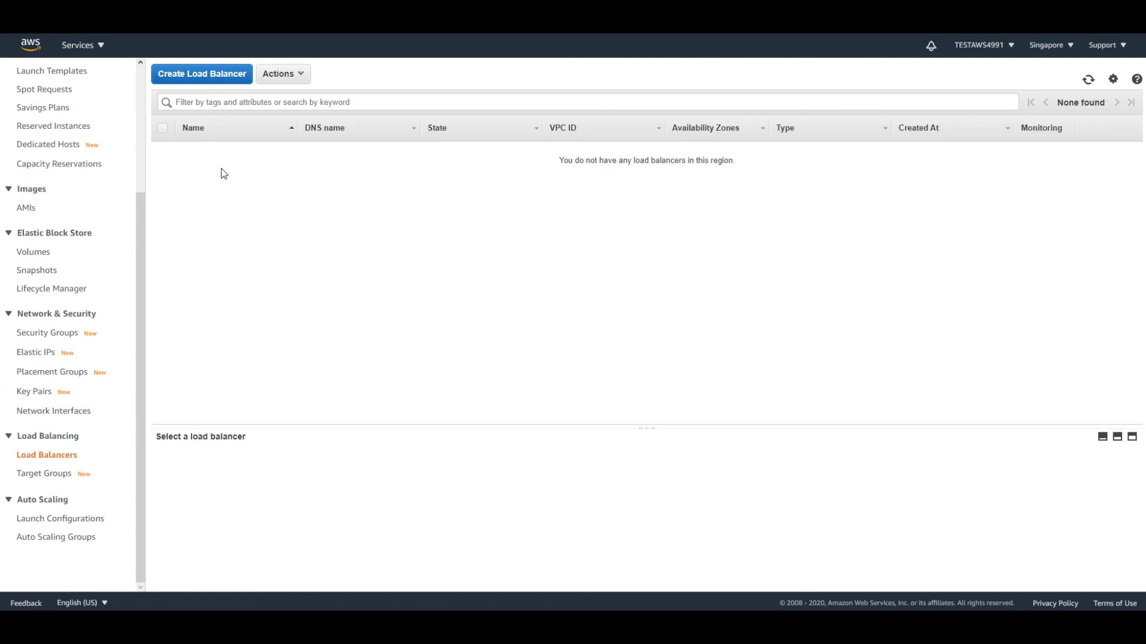
- Open the RDS service and view its list of DB instances
{"action": "left_click", "coordinate": [90, 45]}
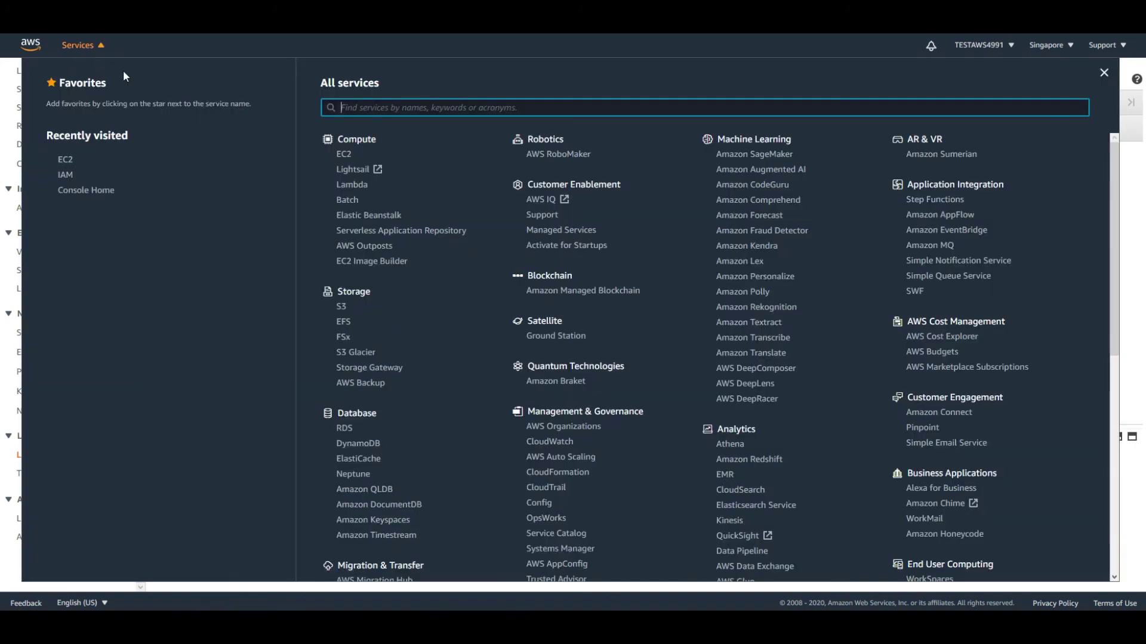
{"action": "type", "text": "rds"}
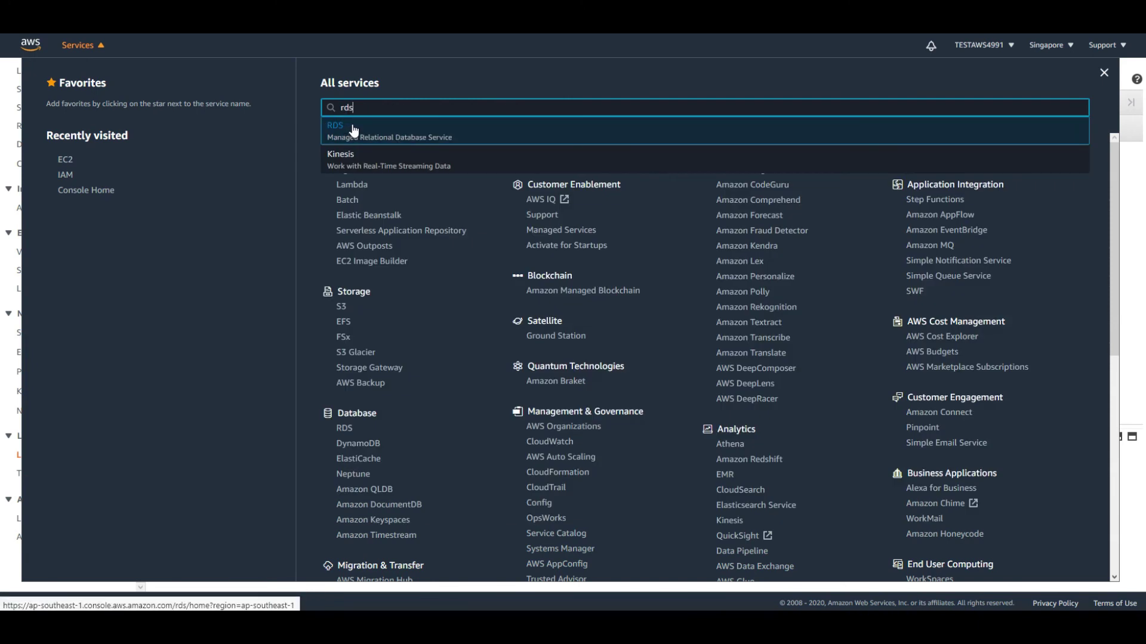
{"action": "left_click", "coordinate": [403, 129]}
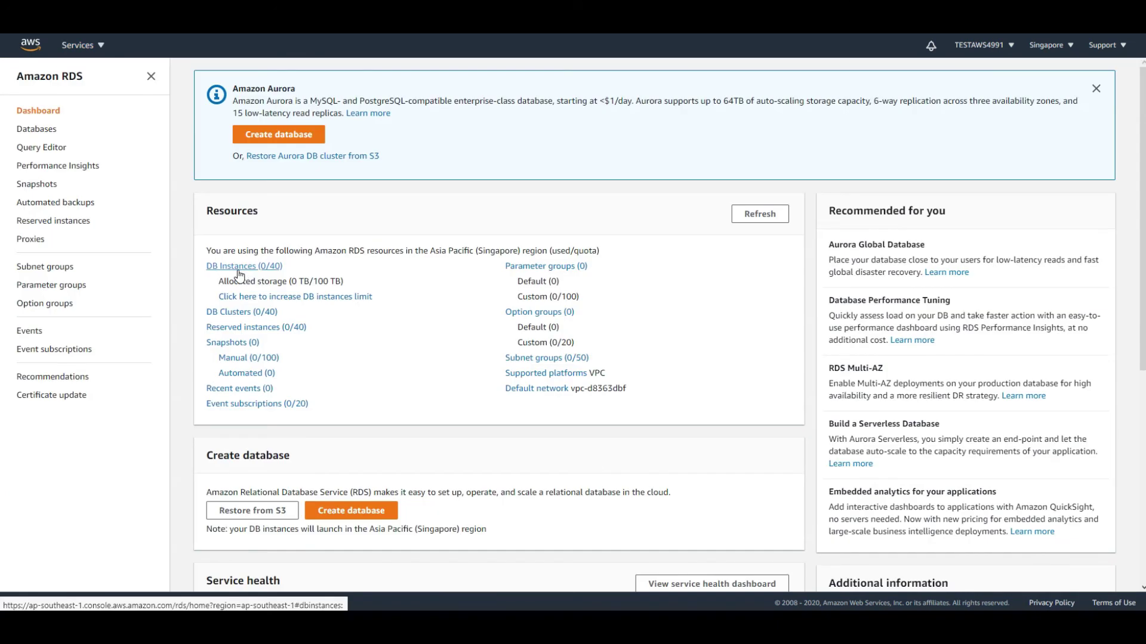
{"action": "left_click", "coordinate": [238, 266]}
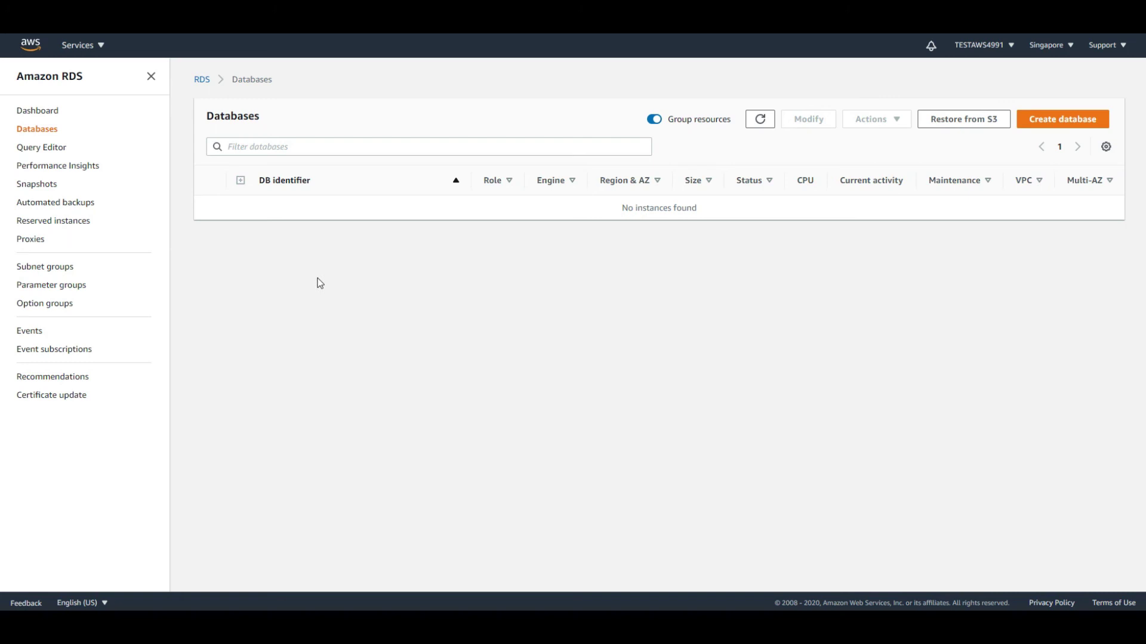
- Open the VPC service and look over its available networking, security, VPN and transit gateway features
{"action": "key", "text": "alt+s"}
{"action": "type", "text": "vpc"}
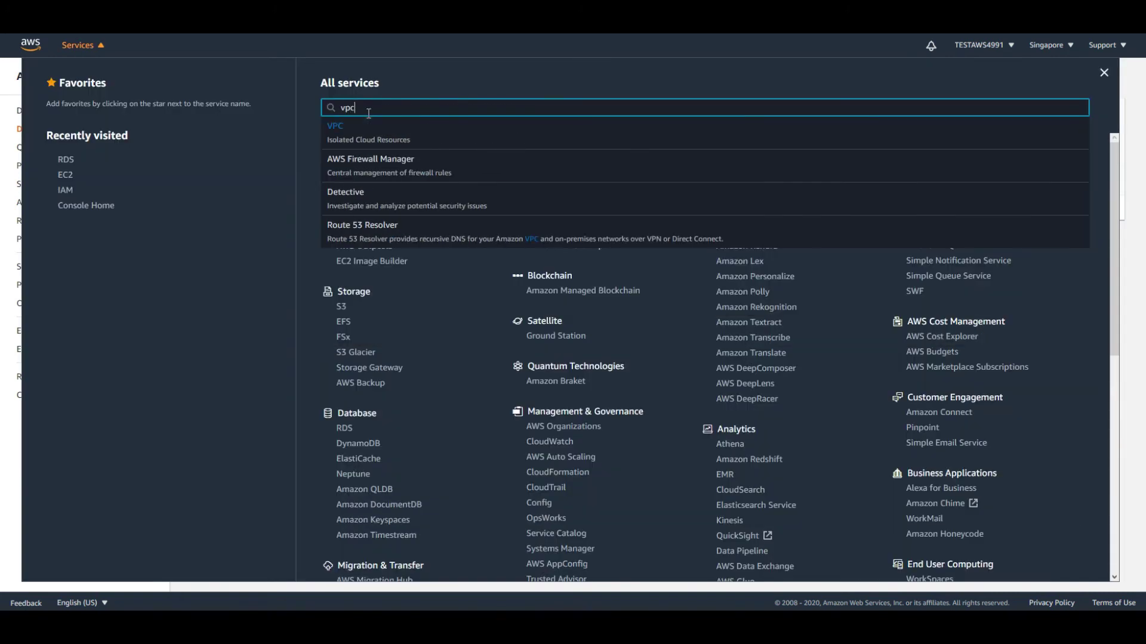
{"action": "left_click", "coordinate": [399, 138]}
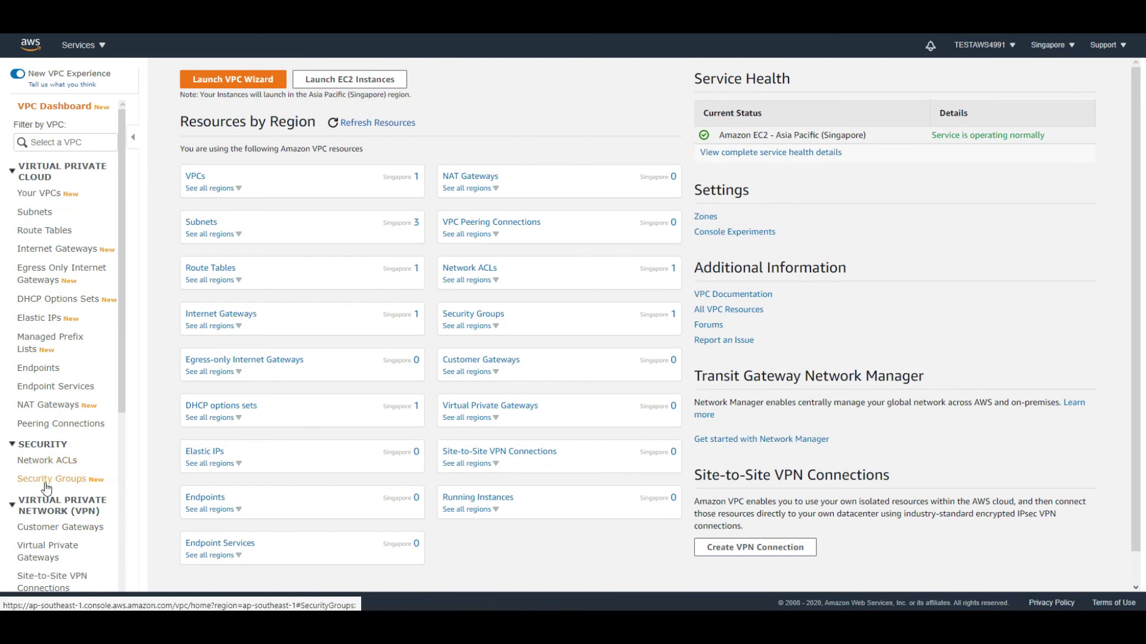
{"action": "scroll", "coordinate": [60, 495], "scroll_direction": "down", "scroll_amount": 5}
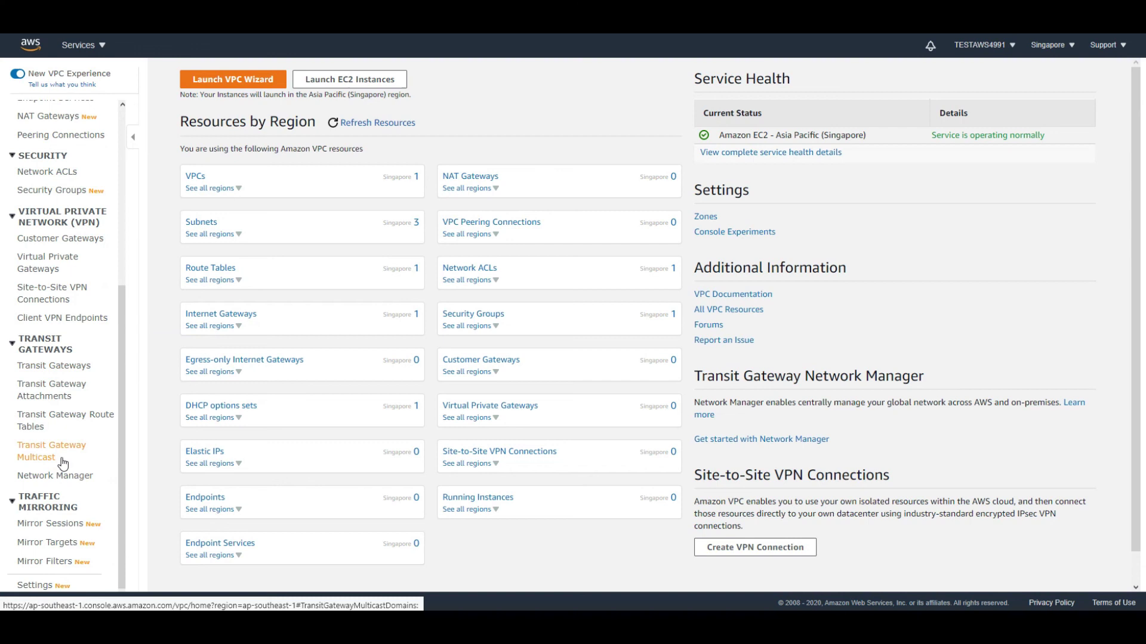
{"action": "scroll", "coordinate": [72, 455], "scroll_direction": "up", "scroll_amount": 4}
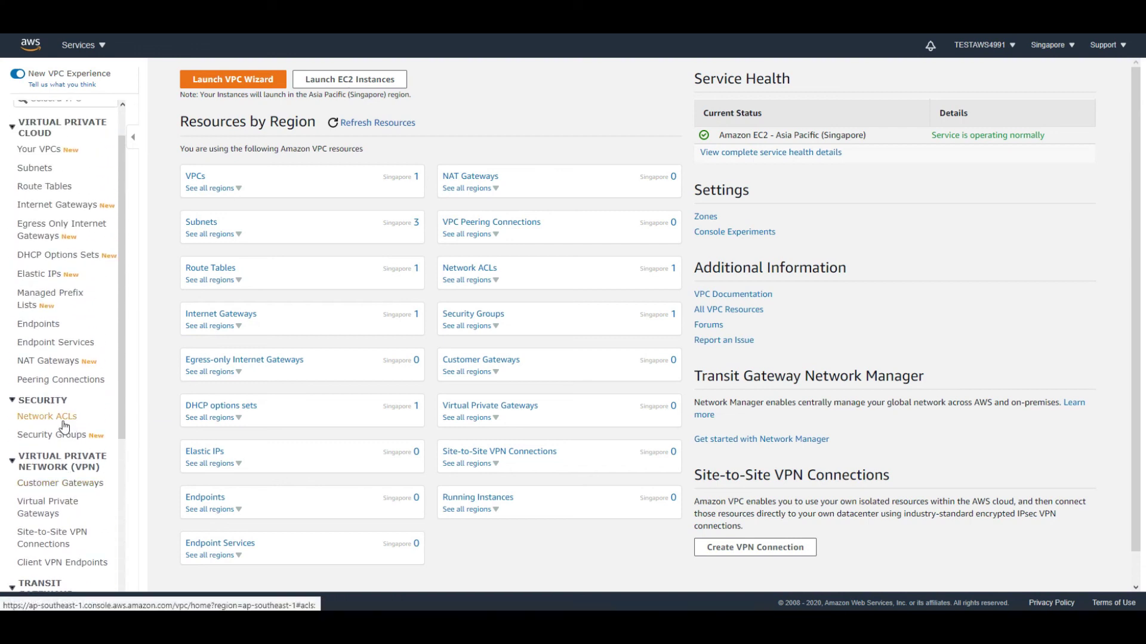
- Open the network ACLs, enlarge the details area and examine the inbound rules of the default network ACL
{"action": "left_click", "coordinate": [54, 424]}
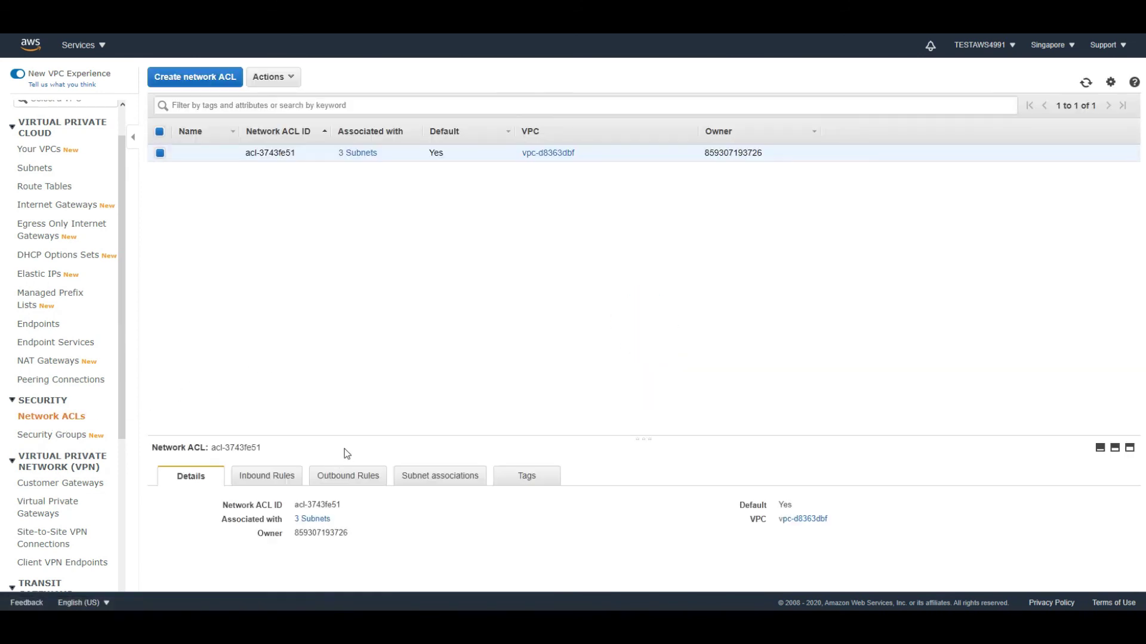
{"action": "left_click_drag", "start_coordinate": [355, 436], "coordinate": [356, 234]}
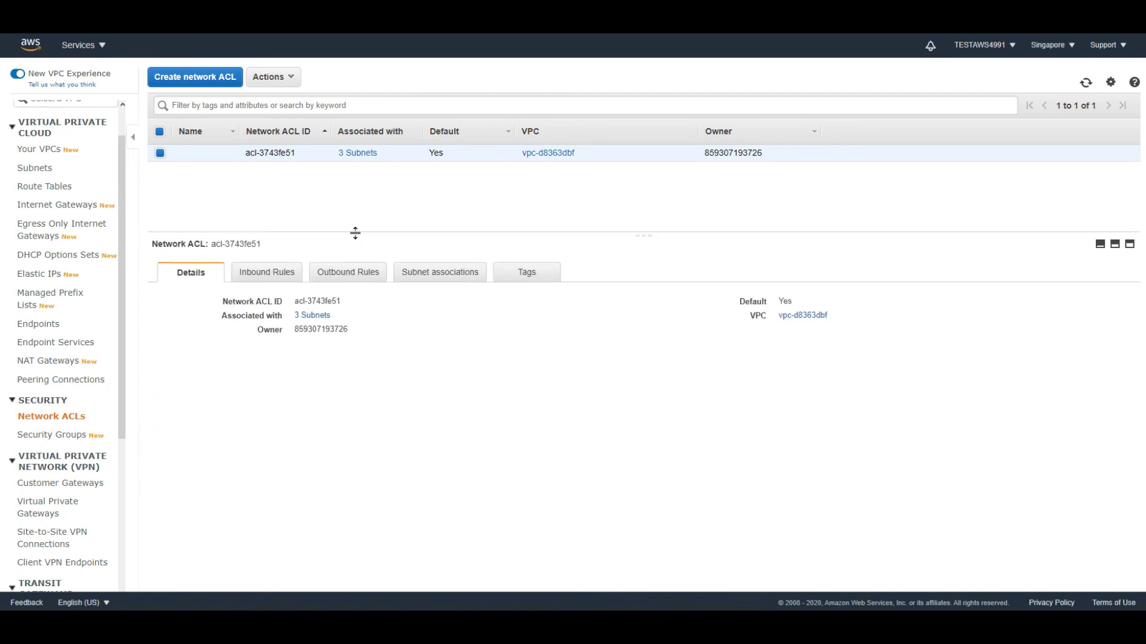
{"action": "left_click", "coordinate": [266, 276]}
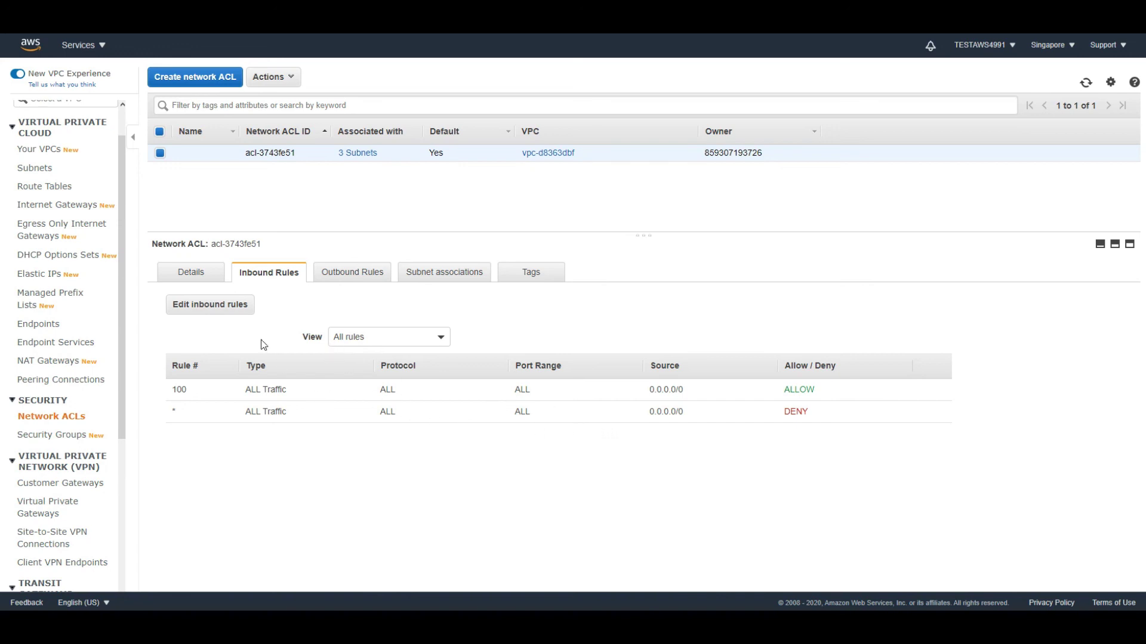
- View the VPC's security groups, NAT gateways and internet gateways
{"action": "left_click", "coordinate": [52, 438]}
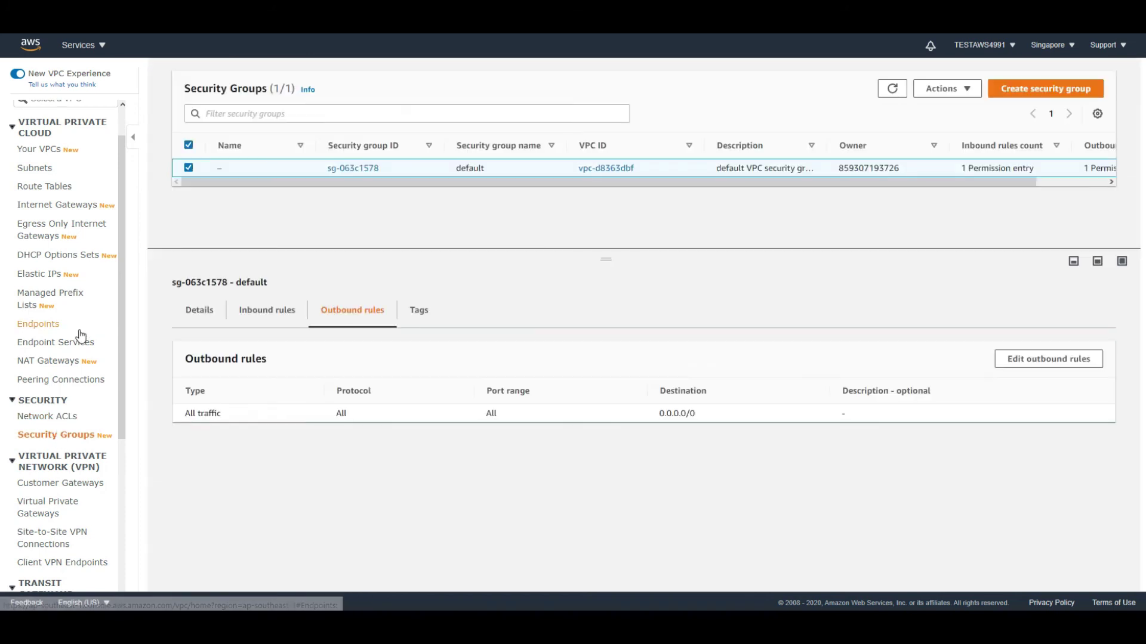
{"action": "left_click", "coordinate": [60, 363]}
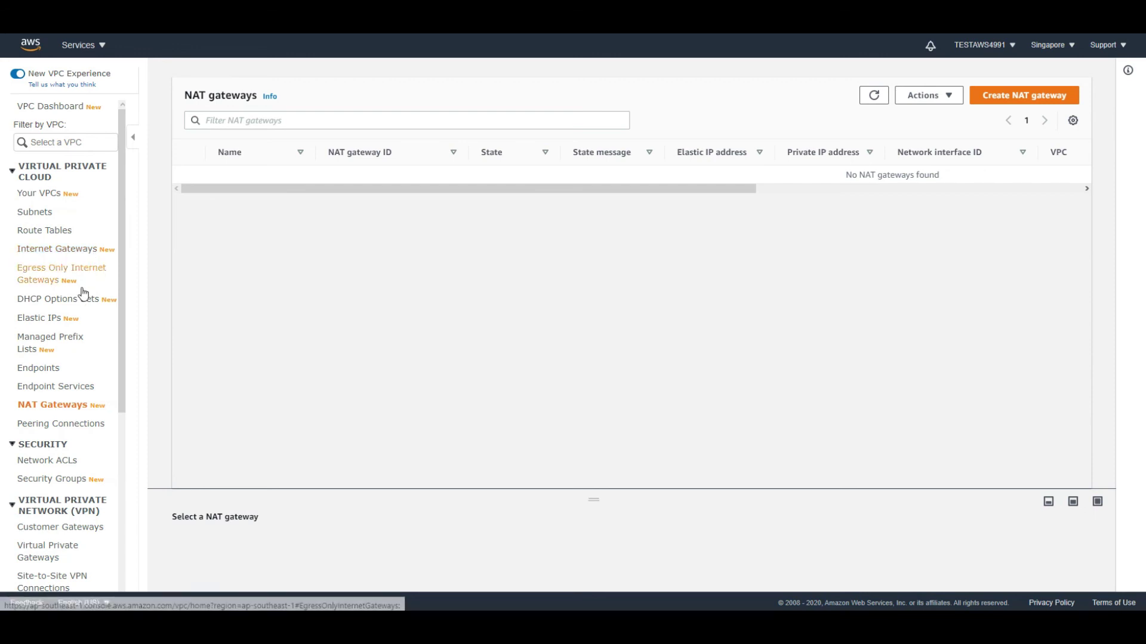
{"action": "left_click", "coordinate": [55, 250]}
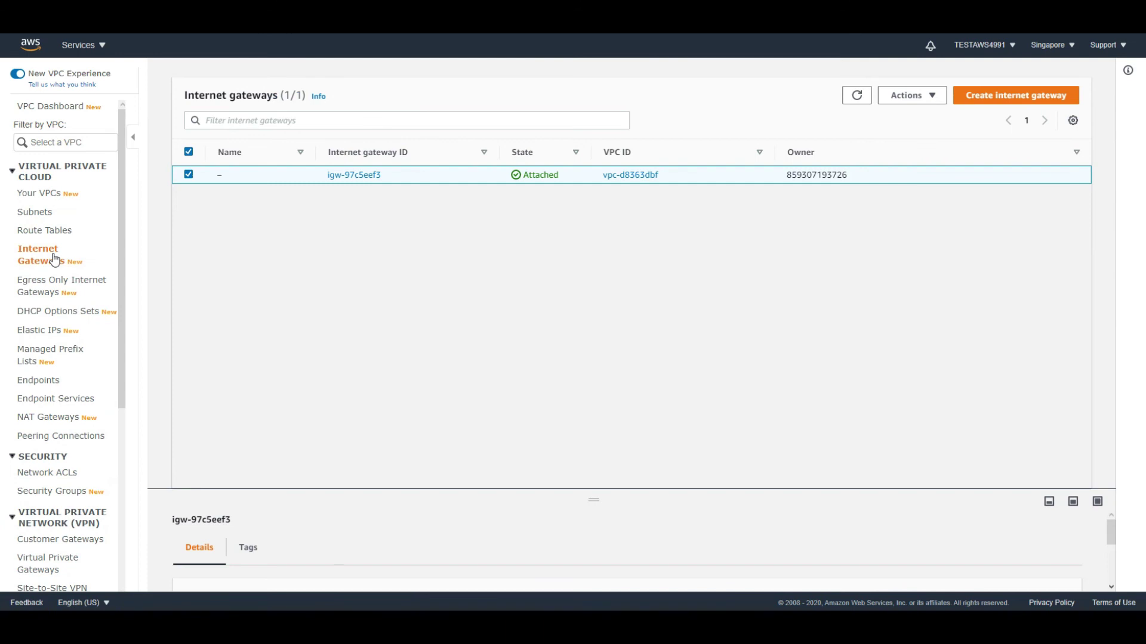
- Search the services for "trail", open CloudTrail and read through its overview page
{"action": "left_click", "coordinate": [83, 44]}
{"action": "type", "text": "trail"}
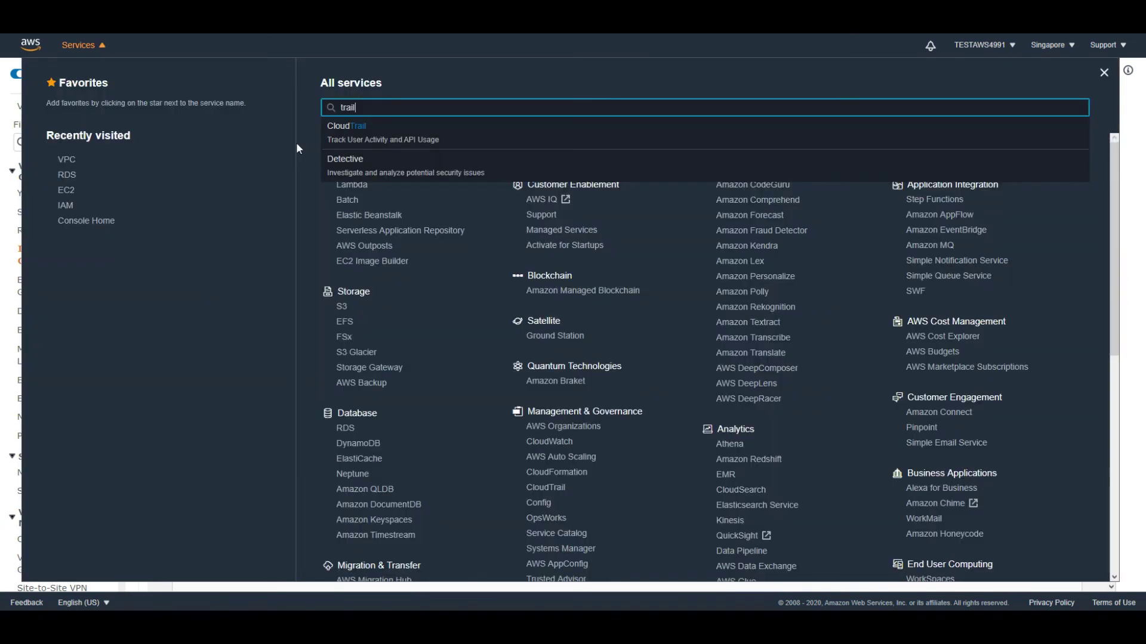
{"action": "left_click", "coordinate": [358, 147]}
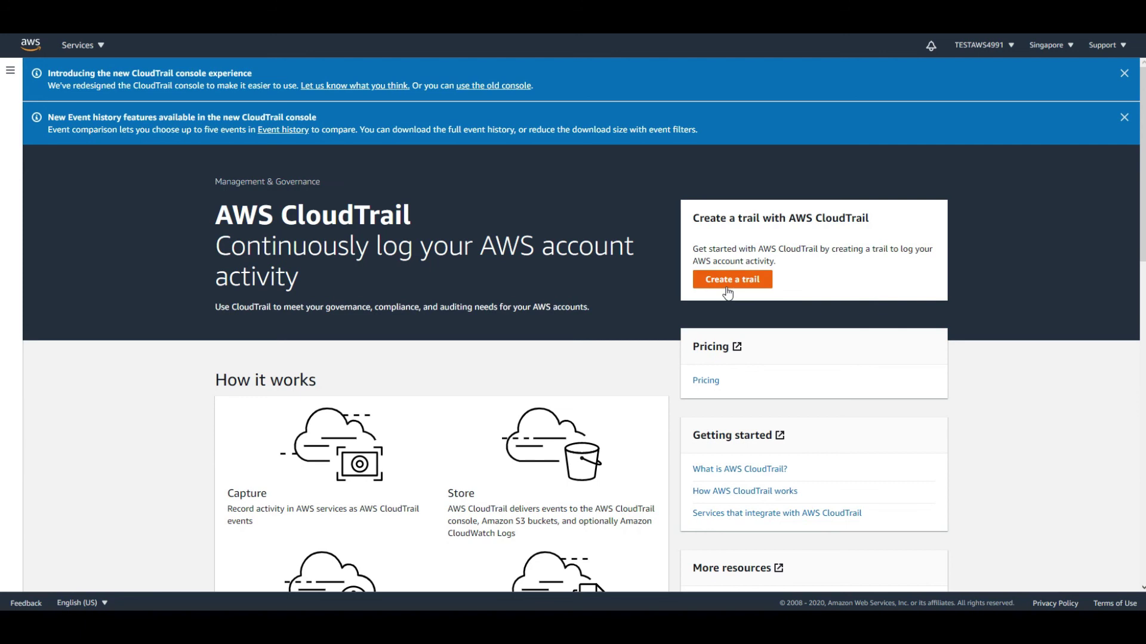
{"action": "scroll", "coordinate": [727, 293], "scroll_direction": "down", "scroll_amount": 3}
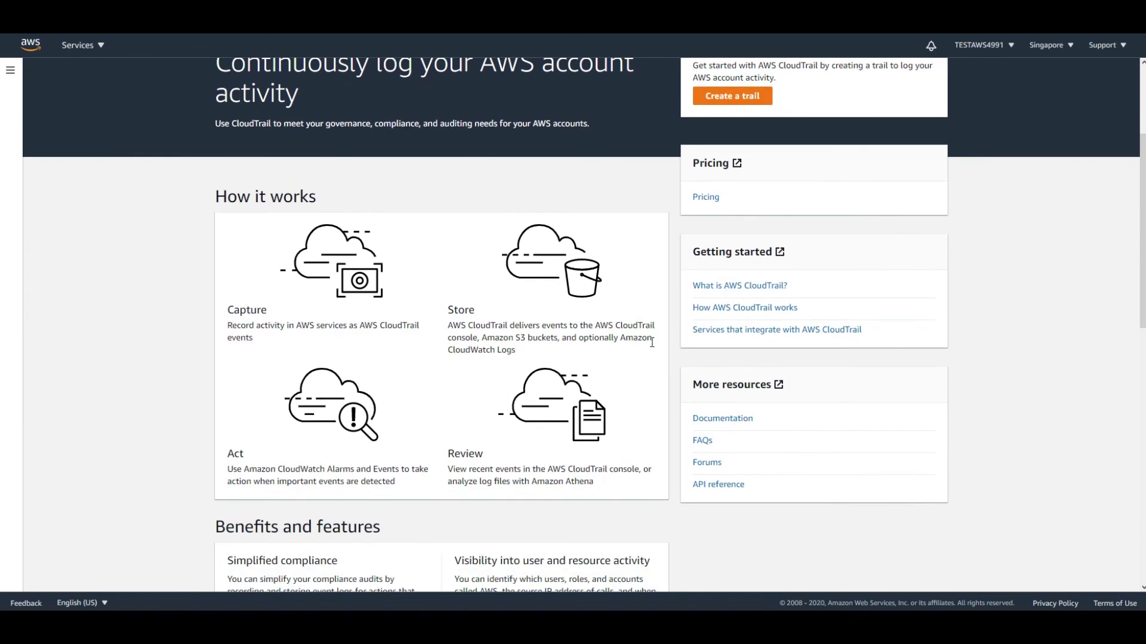
{"action": "scroll", "coordinate": [652, 343], "scroll_direction": "up", "scroll_amount": 3}
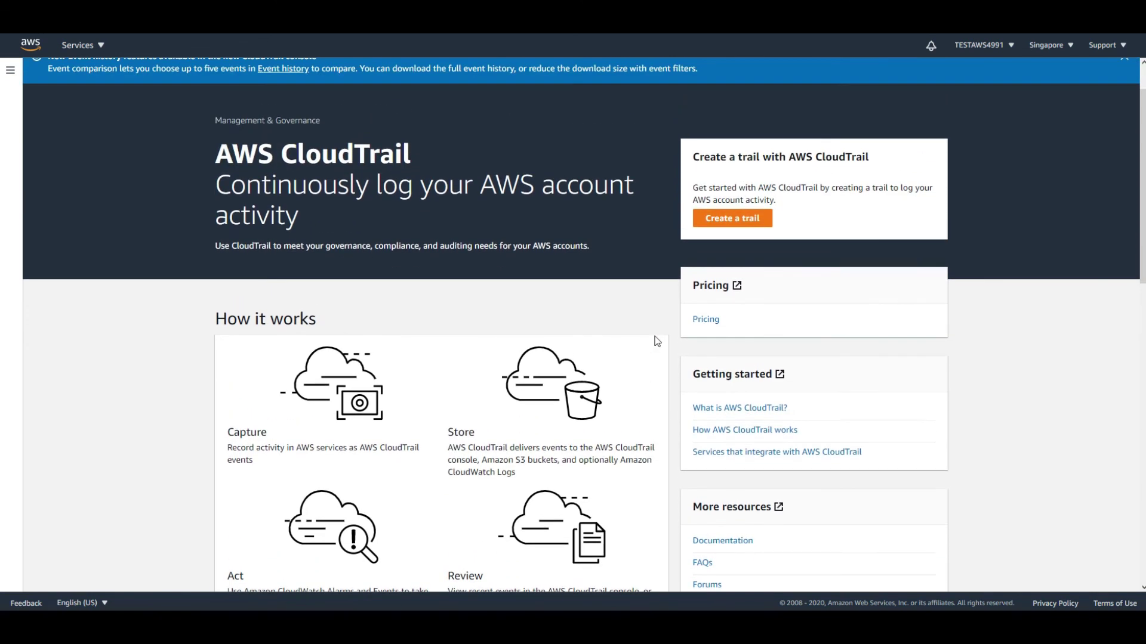
- Search the services for "watch", open CloudWatch and view its Logs page
{"action": "left_click", "coordinate": [77, 45]}
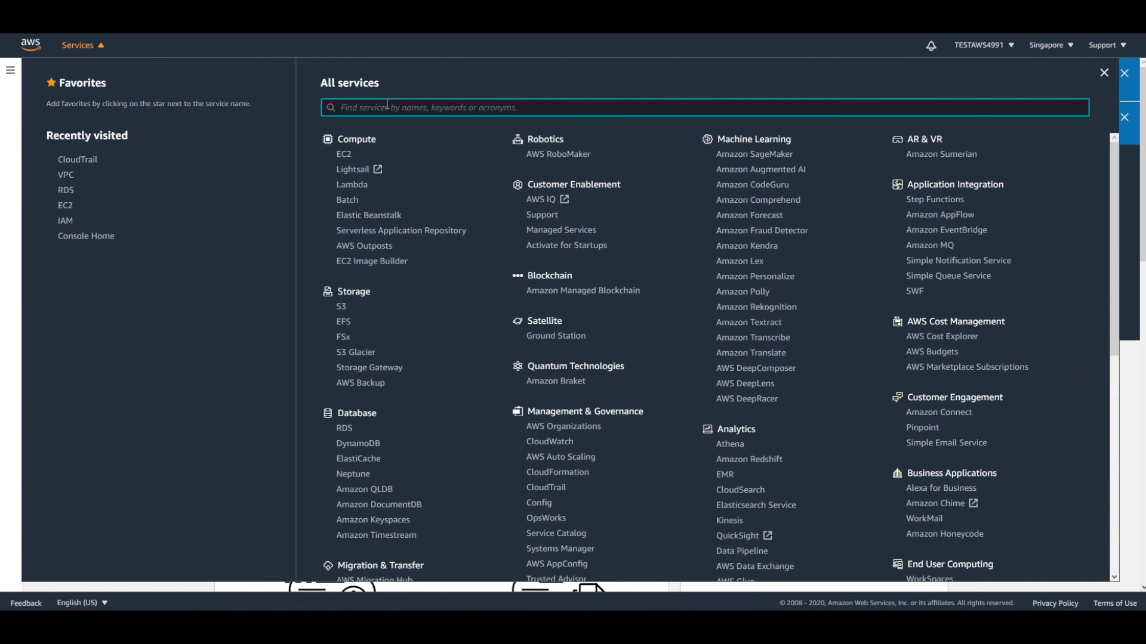
{"action": "type", "text": "watch"}
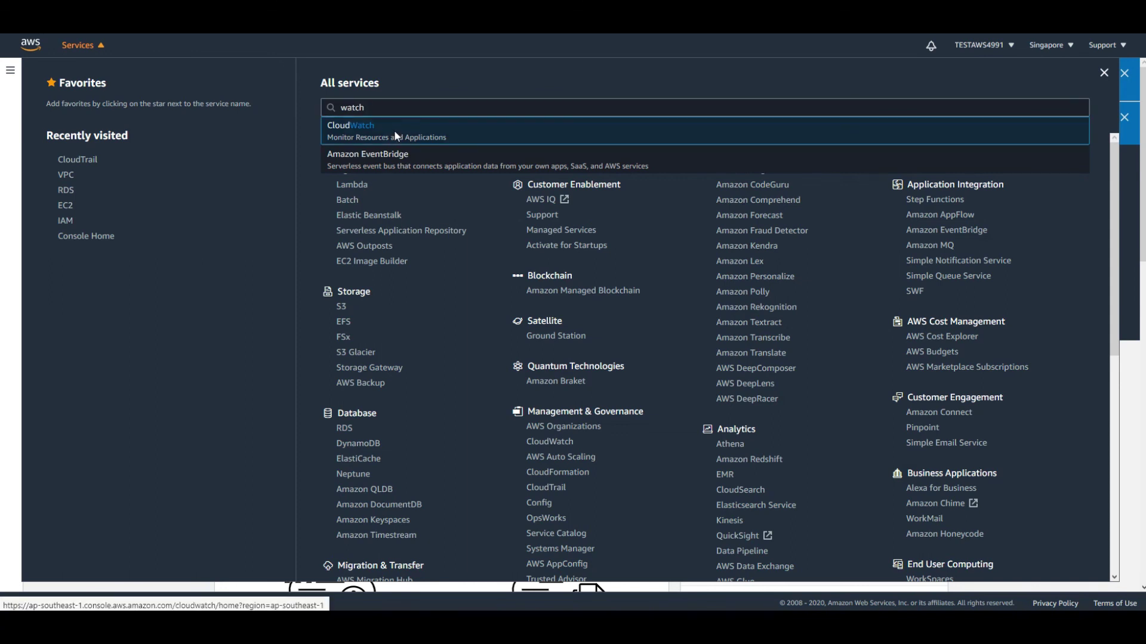
{"action": "left_click", "coordinate": [395, 132]}
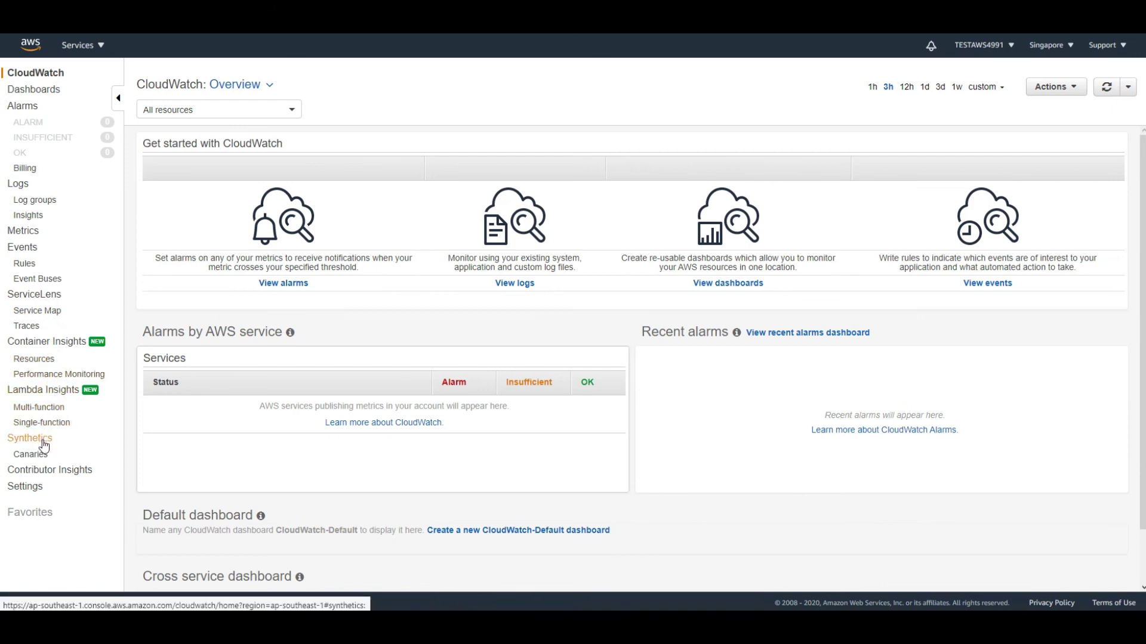
{"action": "left_click", "coordinate": [17, 187]}
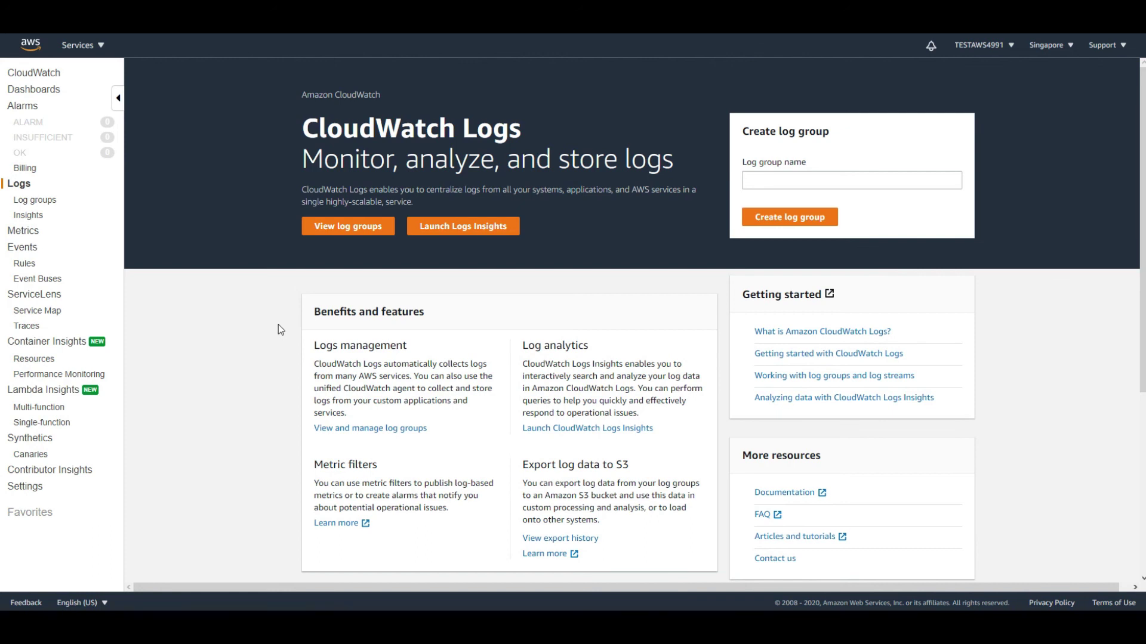
- Search the services for "waf" and open WAF & Shield to view the AWS WAF overview page
{"action": "left_click", "coordinate": [78, 46]}
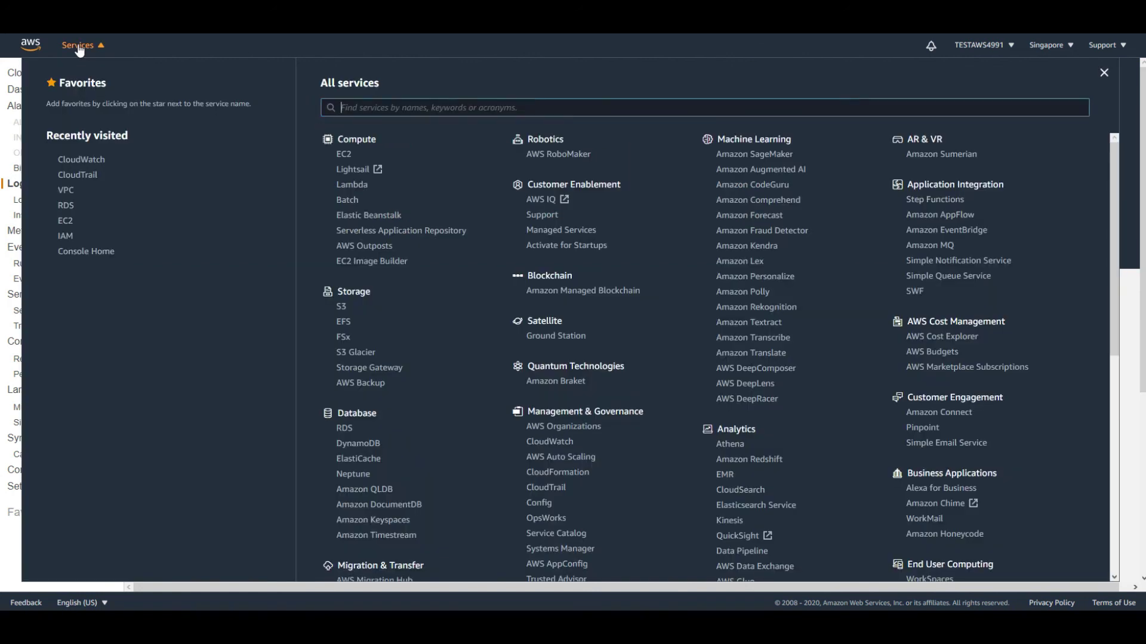
{"action": "type", "text": "wap"}
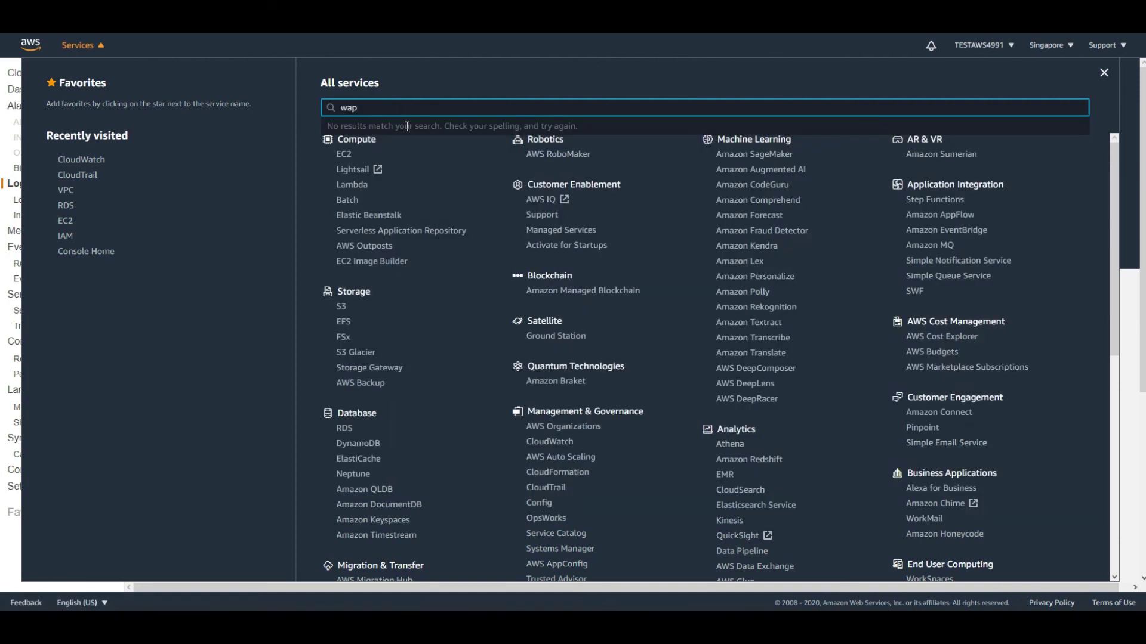
{"action": "key", "text": "BackSpace"}
{"action": "type", "text": "f"}
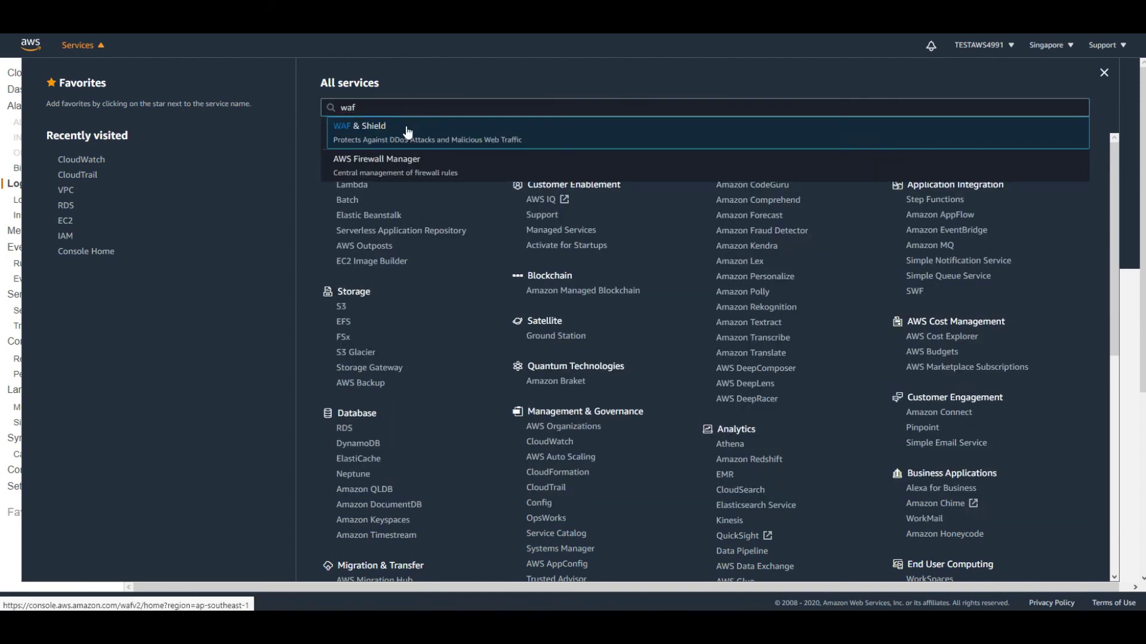
{"action": "left_click", "coordinate": [409, 131]}
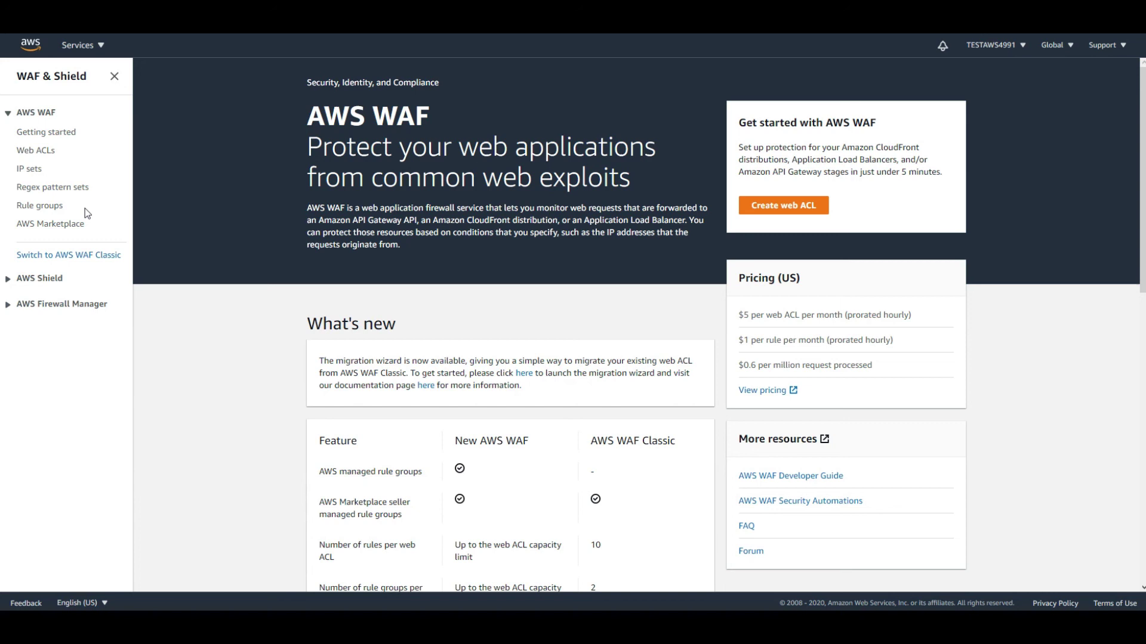
- Search the services for "inspe", open Inspector and switch the region to US East (N. Virginia)
{"action": "left_click", "coordinate": [82, 46]}
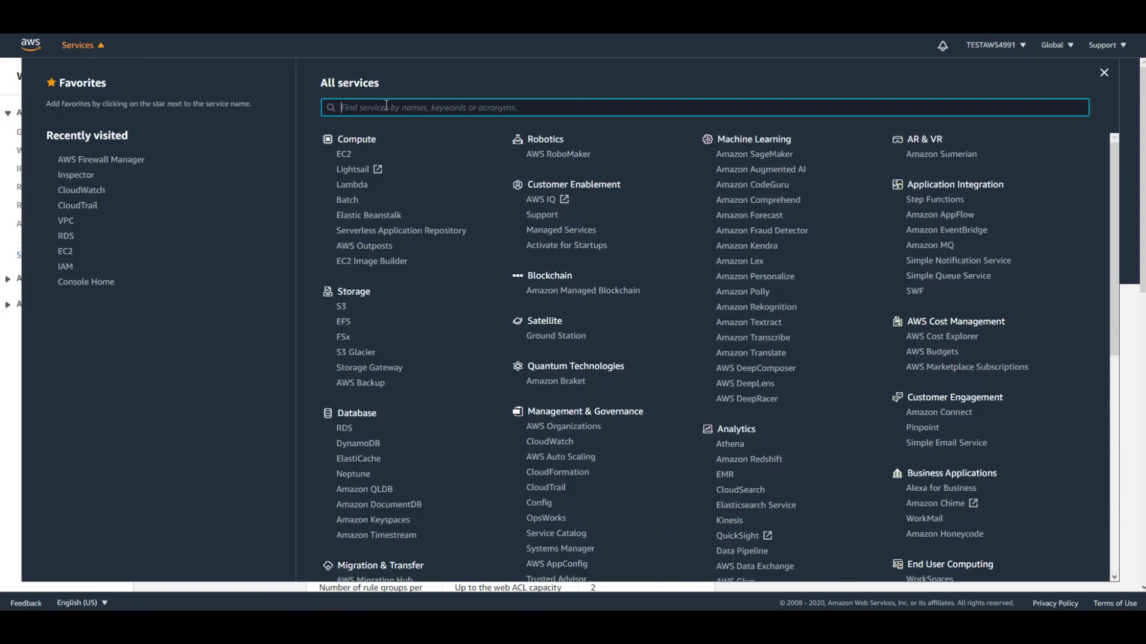
{"action": "type", "text": "inspe"}
{"action": "left_click", "coordinate": [397, 137]}
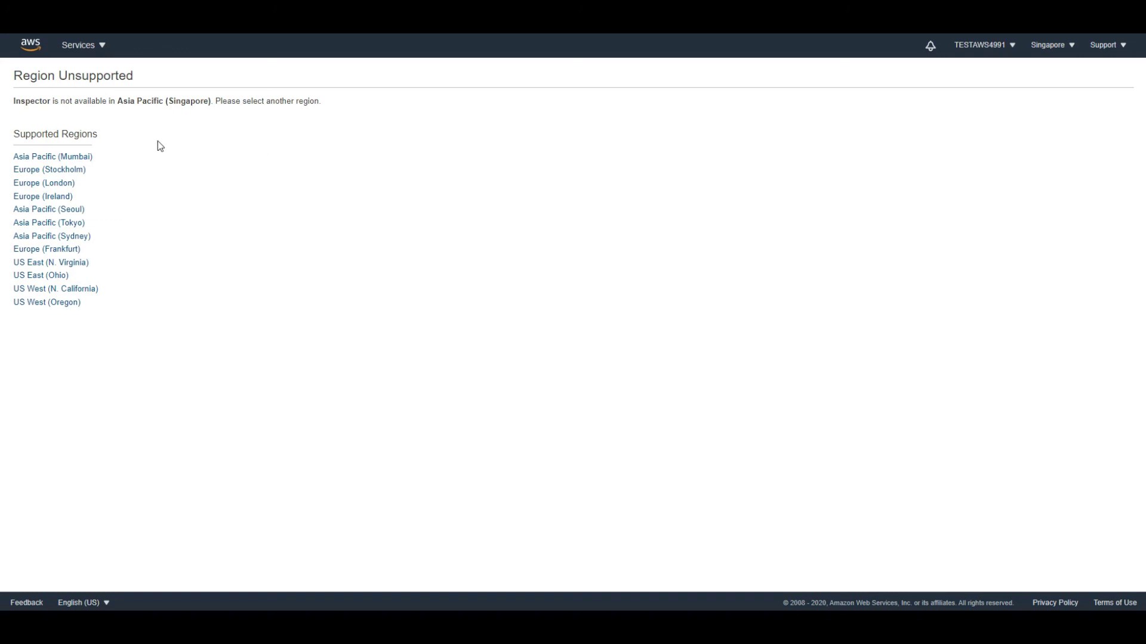
{"action": "left_click", "coordinate": [1067, 52]}
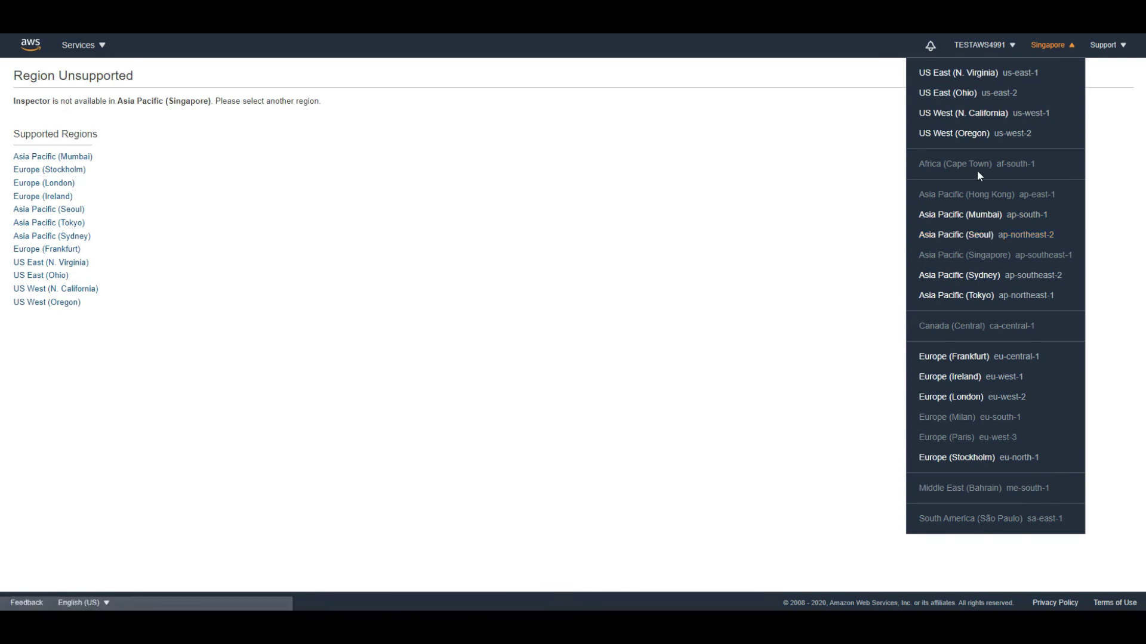
{"action": "left_click", "coordinate": [978, 80]}
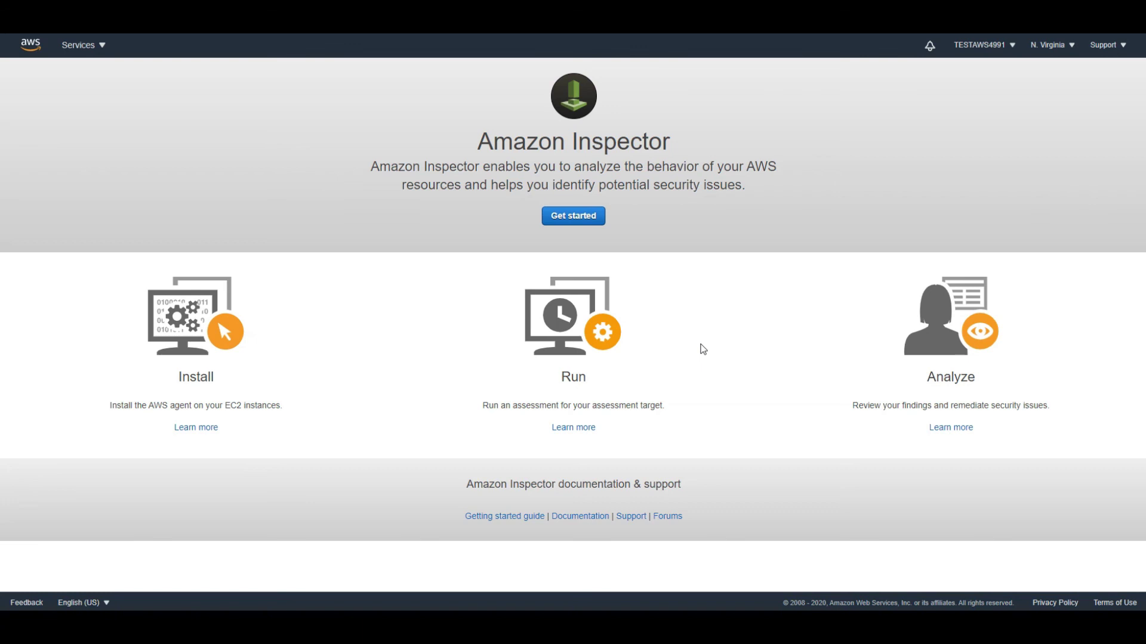
- Search the services for "gua" and open GuardDuty to view its overview page
{"action": "key", "text": "alt+s"}
{"action": "type", "text": "gua"}
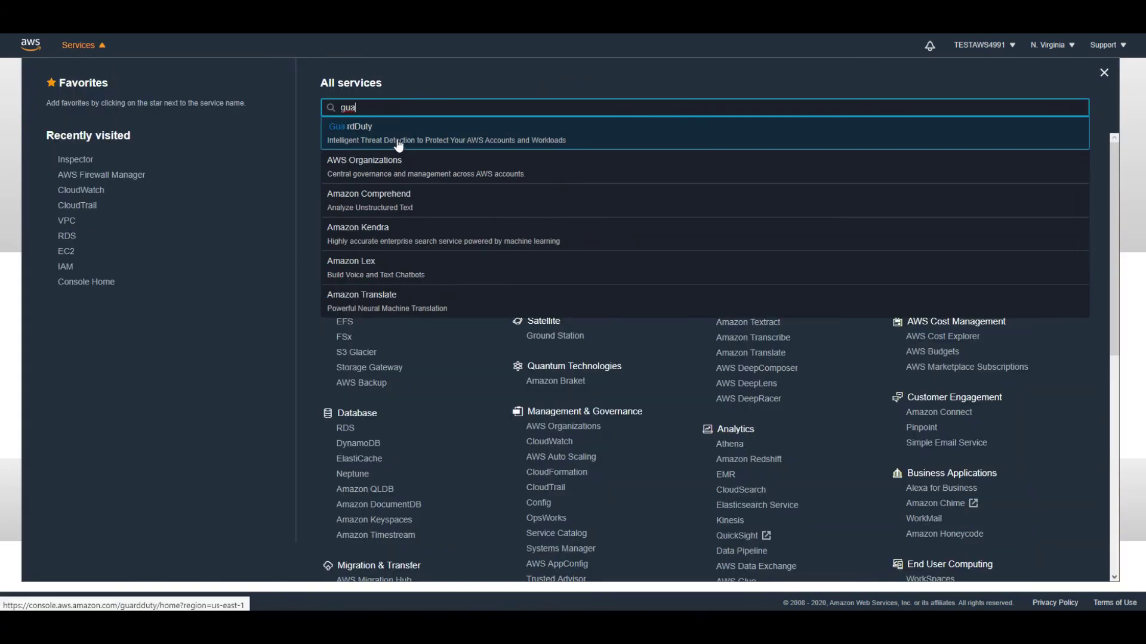
{"action": "left_click", "coordinate": [431, 134]}
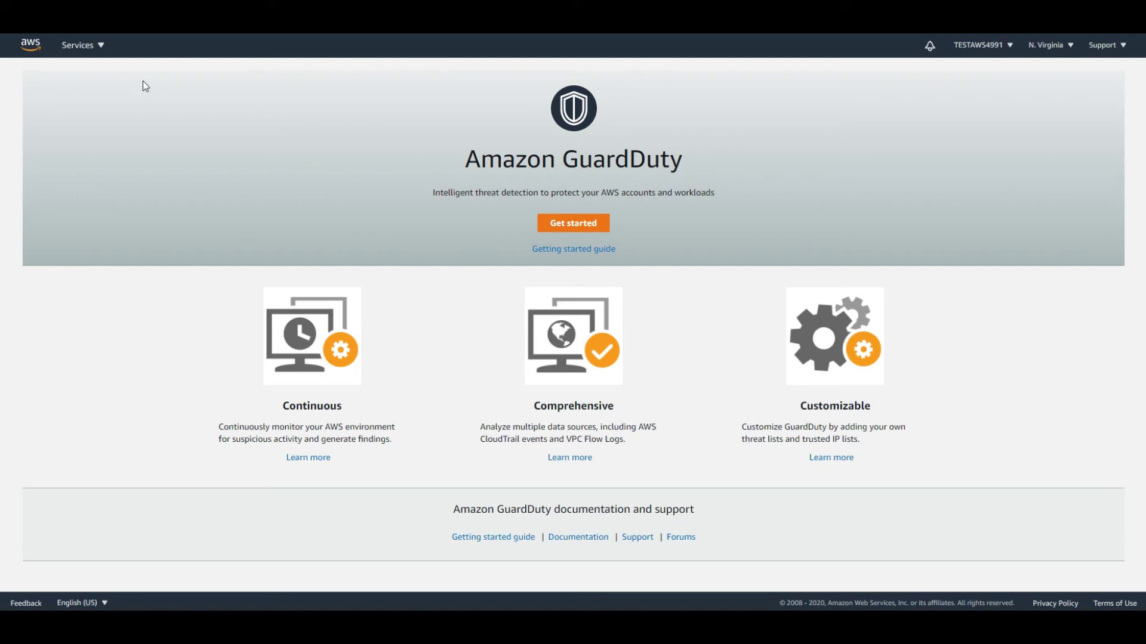
- Search the services for "trus", open Trusted Advisor to view its dashboard, and return to the console home page
{"action": "left_click", "coordinate": [77, 51]}
{"action": "type", "text": "trus"}
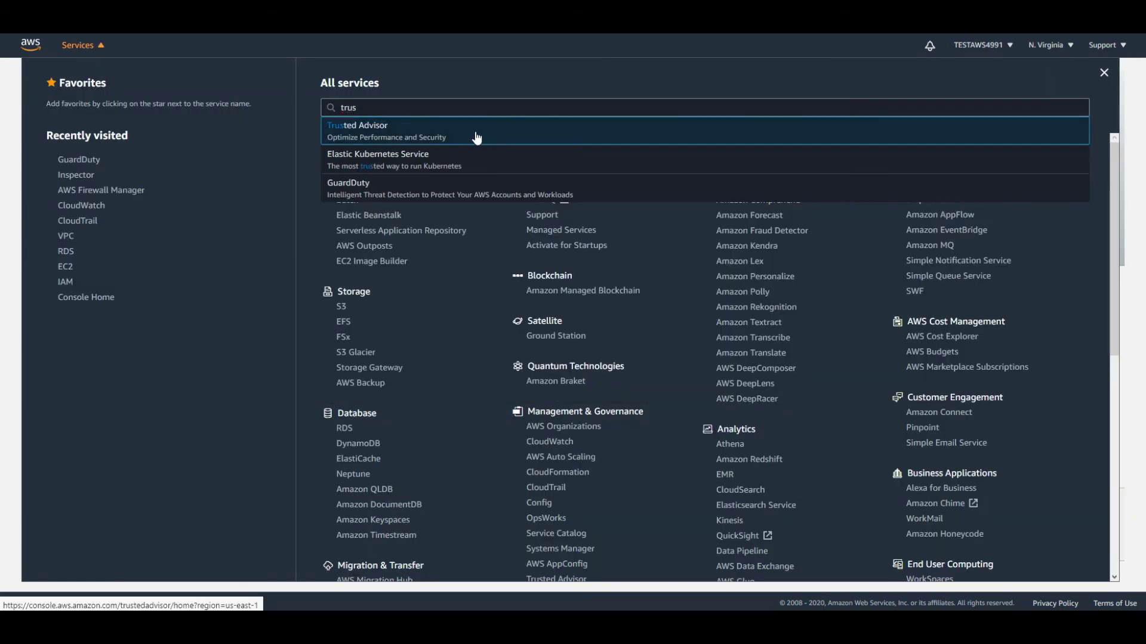
{"action": "left_click", "coordinate": [477, 138]}
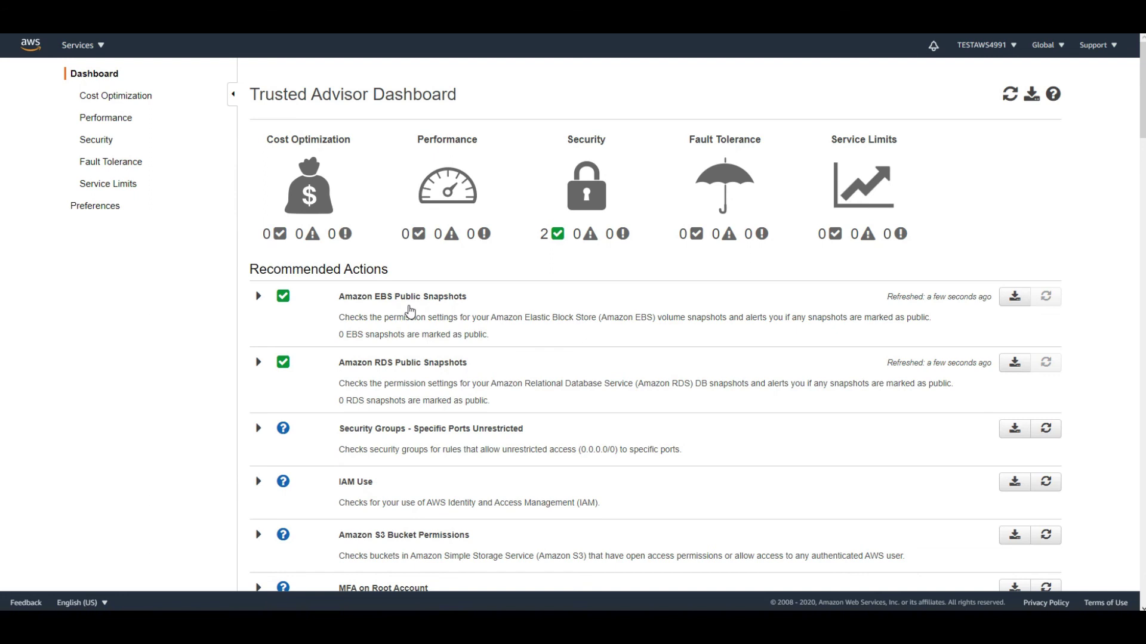
{"action": "left_click", "coordinate": [34, 55]}
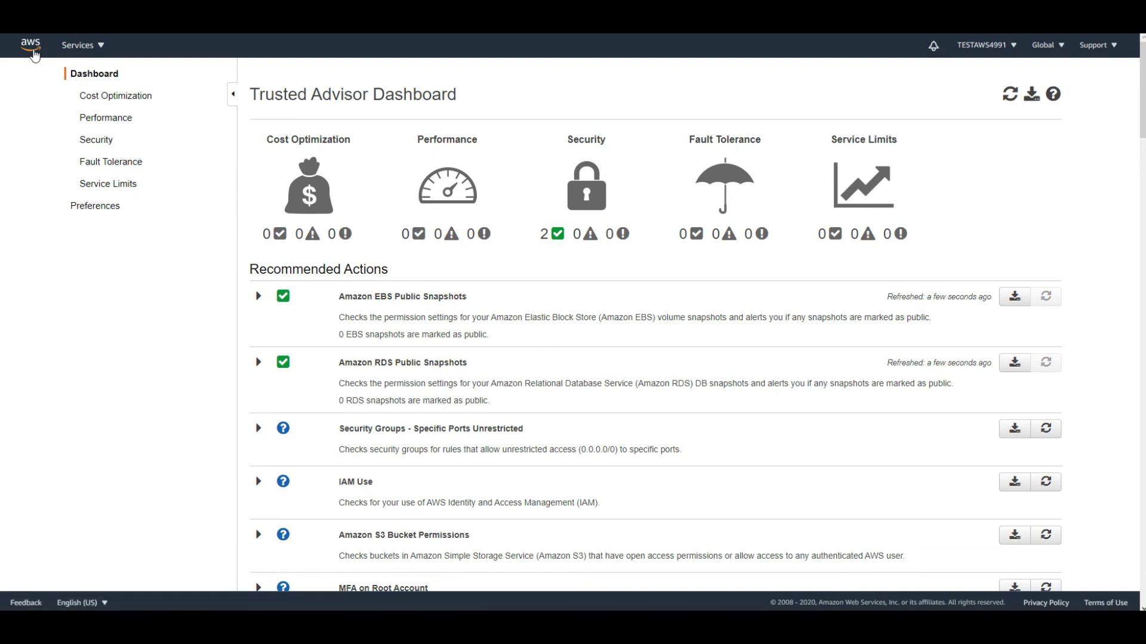